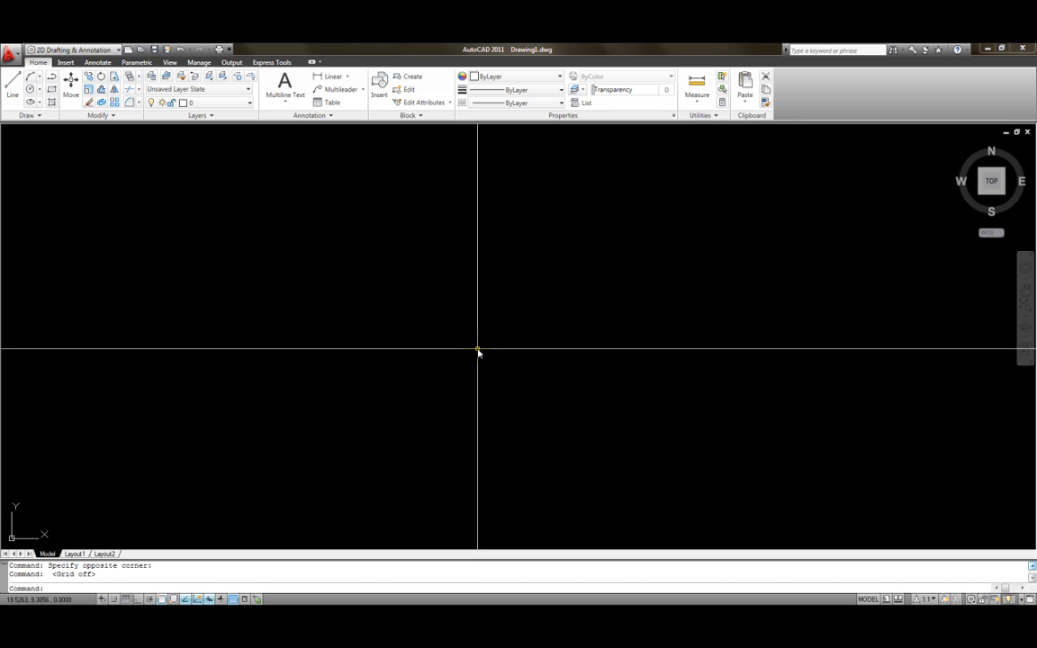
Draw a horizontal line 2 units long with ortho mode turned on
type("l")
key("Return")
left_click(310, 338)
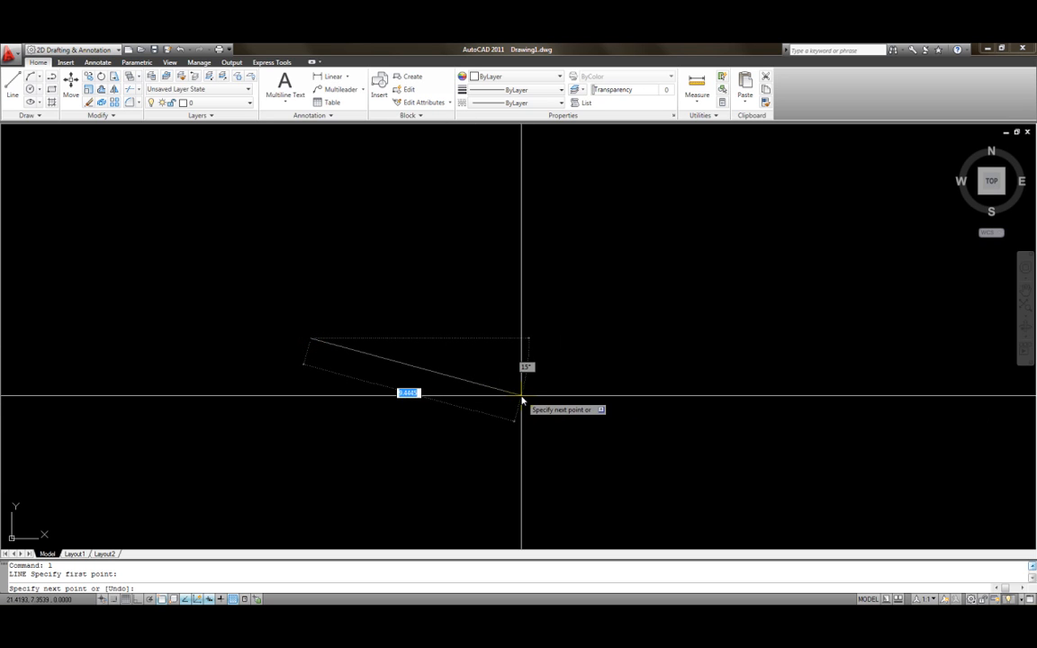
key("F8")
type("2")
key("Return")
key("Escape")
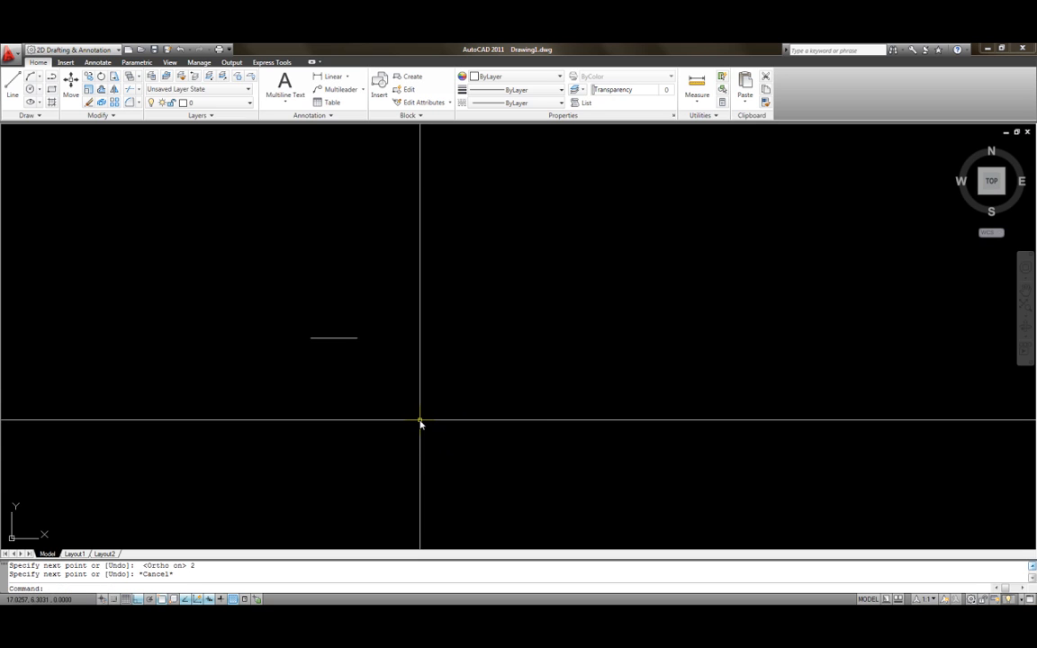
Draw a separate vertical line 2 units long, below and to the right of the horizontal line
type("l")
key("Return")
left_click(417, 454)
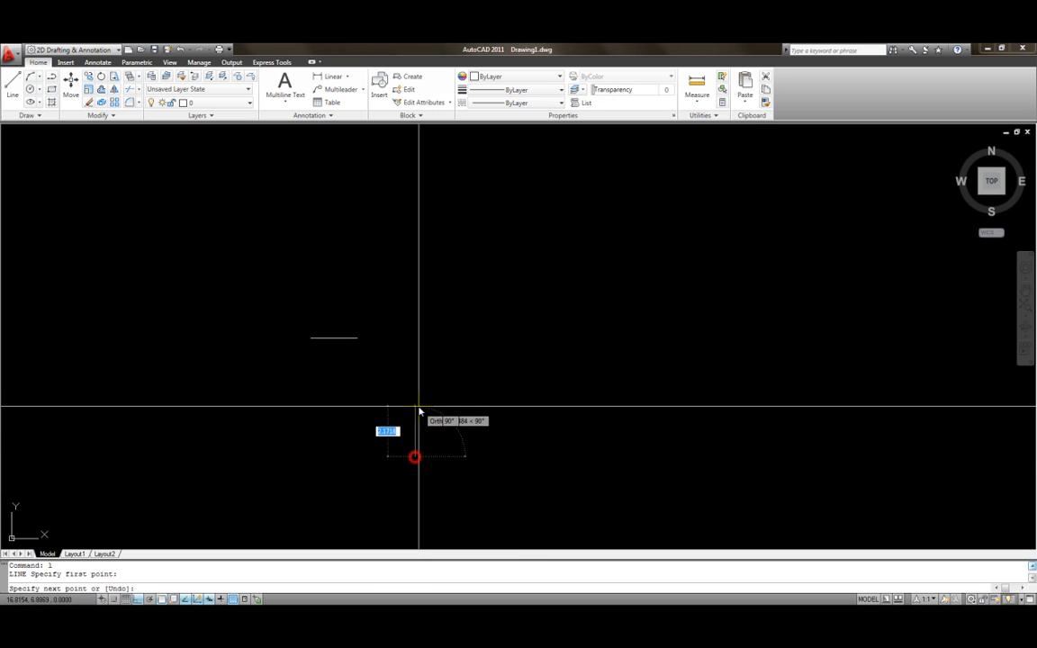
type("2")
key("Return")
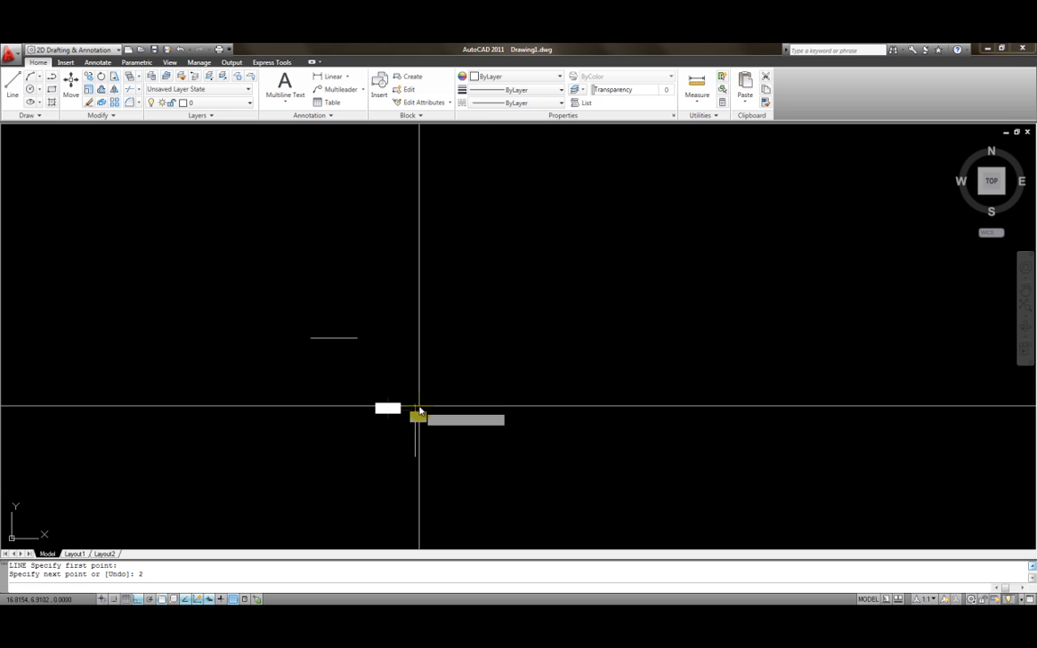
key("Escape")
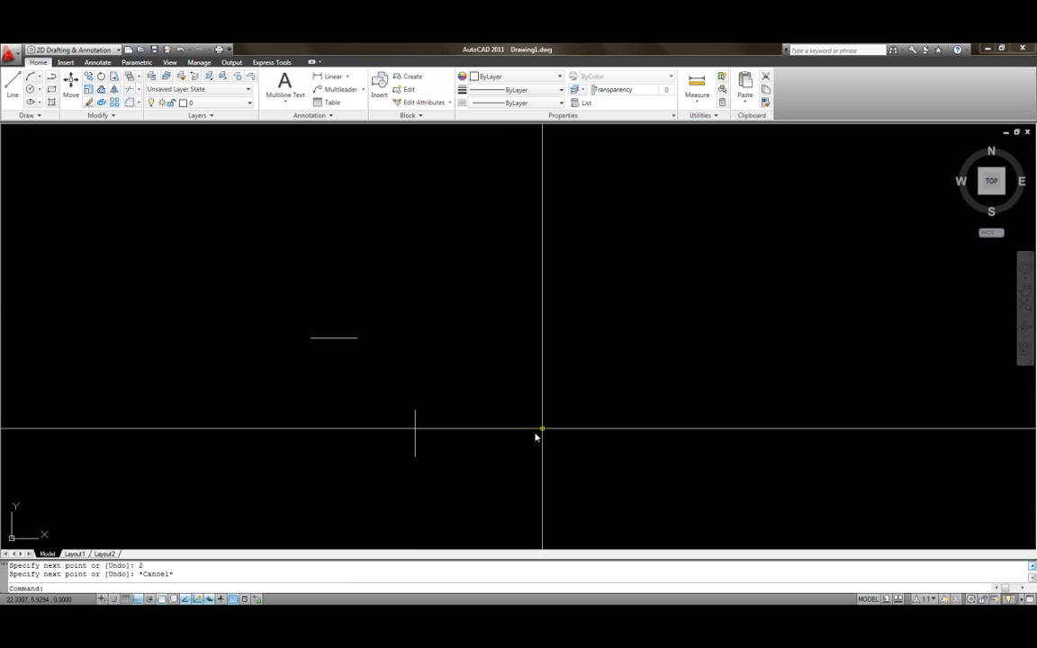
Chamfer the horizontal and vertical lines with both chamfer distances set to 1
scroll(374, 387, "up", 2)
middle_click_drag(397, 410, 490, 361)
scroll(503, 345, "up", 1)
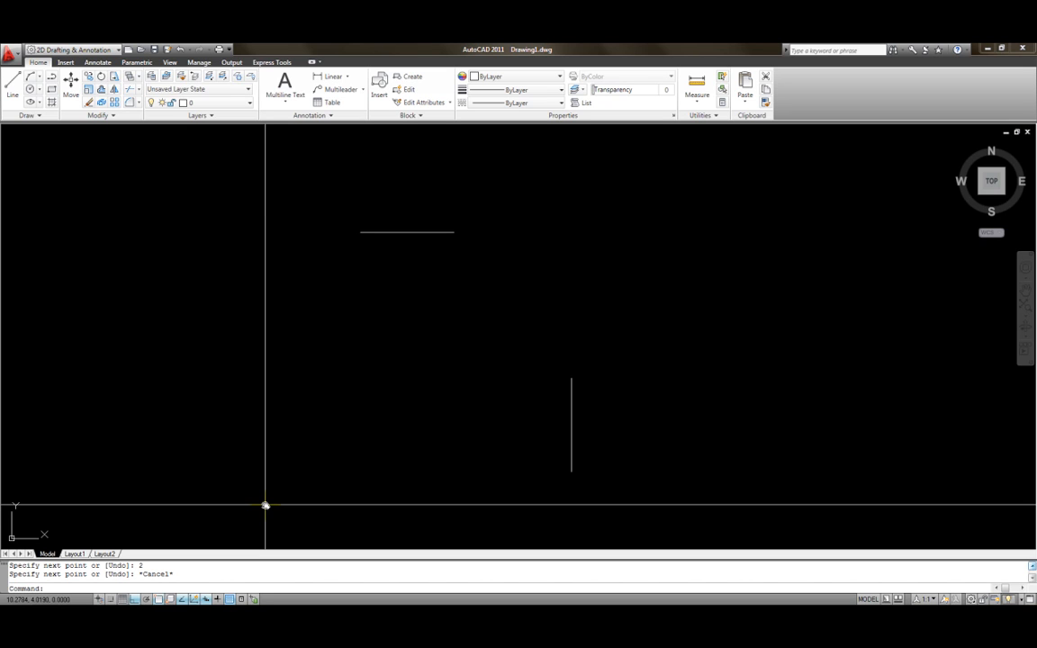
type("cha")
key("Return")
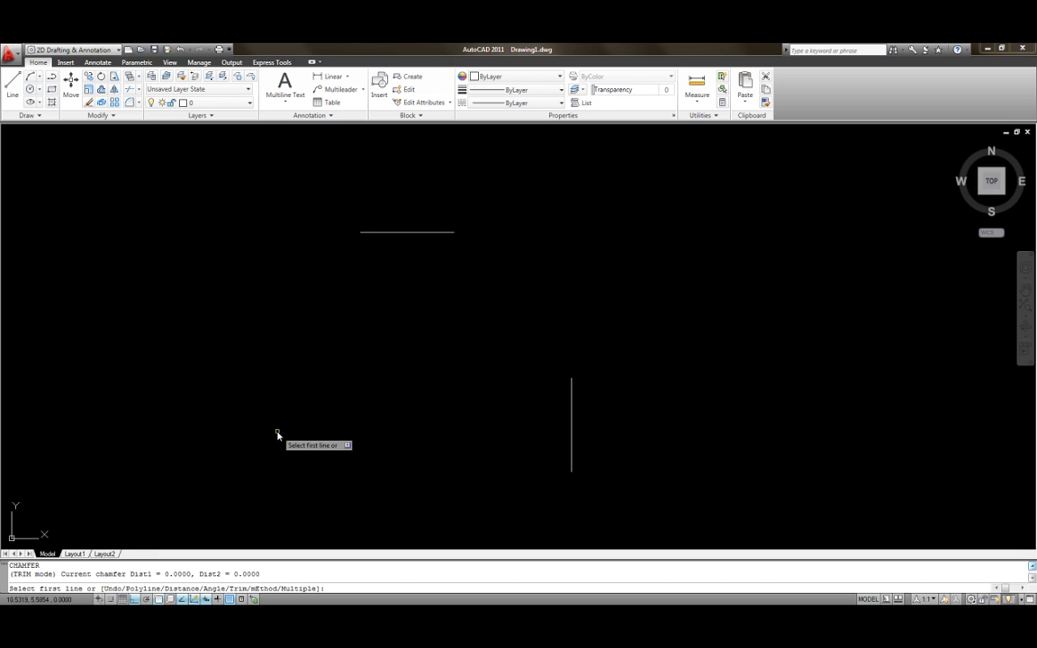
type("d")
key("Return")
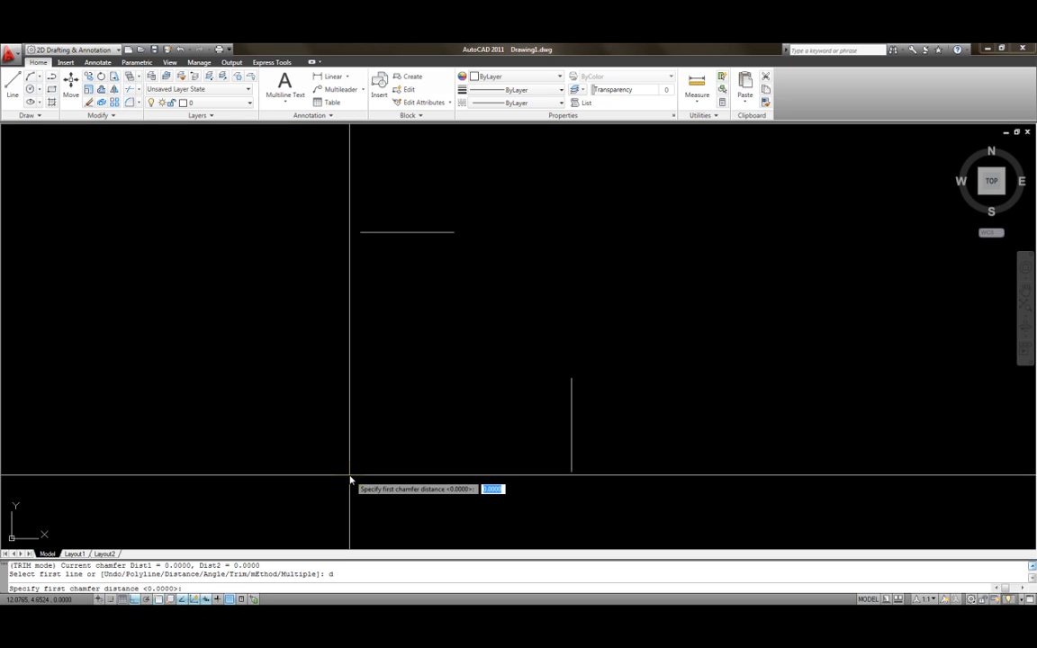
type("1")
key("Return")
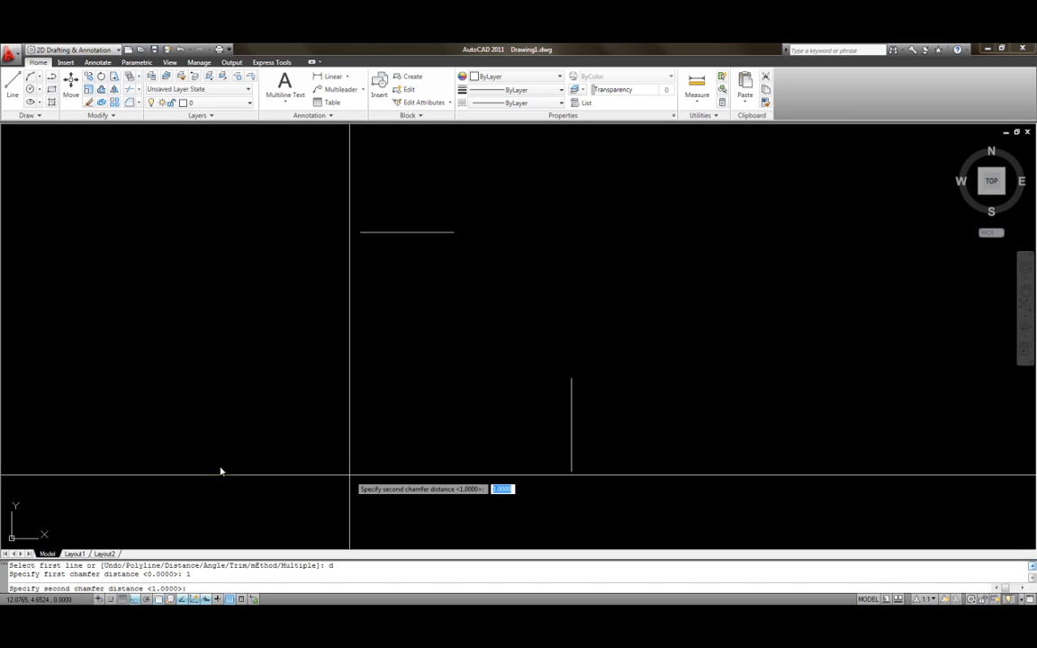
key("Return")
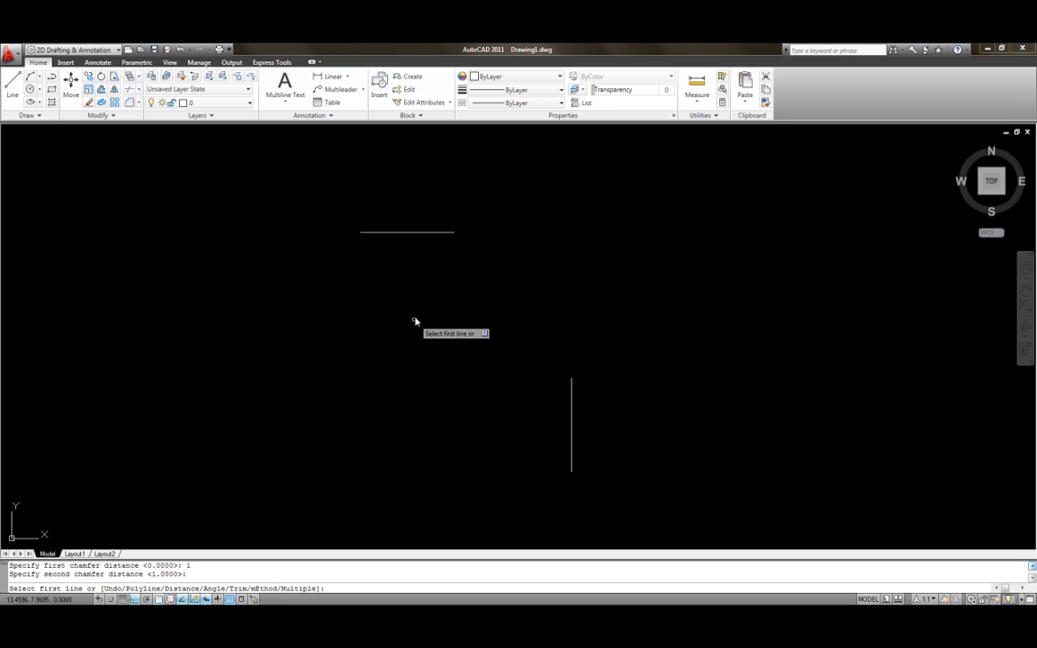
left_click(433, 233)
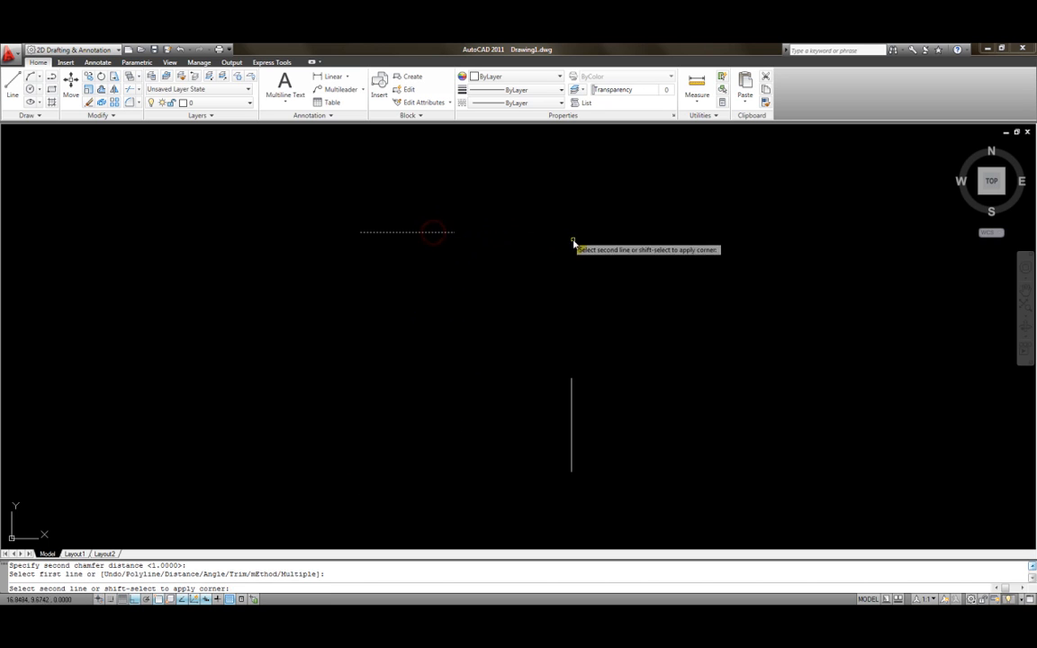
left_click(571, 393)
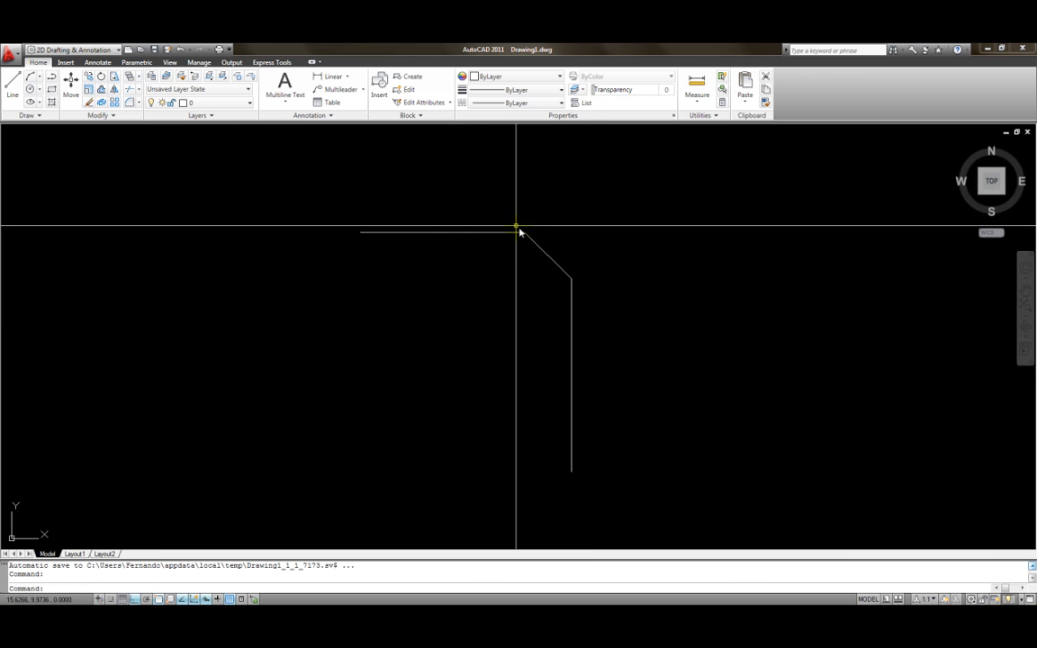
Draw a vertical line from the chamfer's lower endpoint upward past the level of the horizontal line
scroll(572, 278, "up", 3)
mouse_move(572, 278)
middle_mouse_down()
mouse_move(526, 343)
mouse_move(523, 366)
middle_mouse_up()
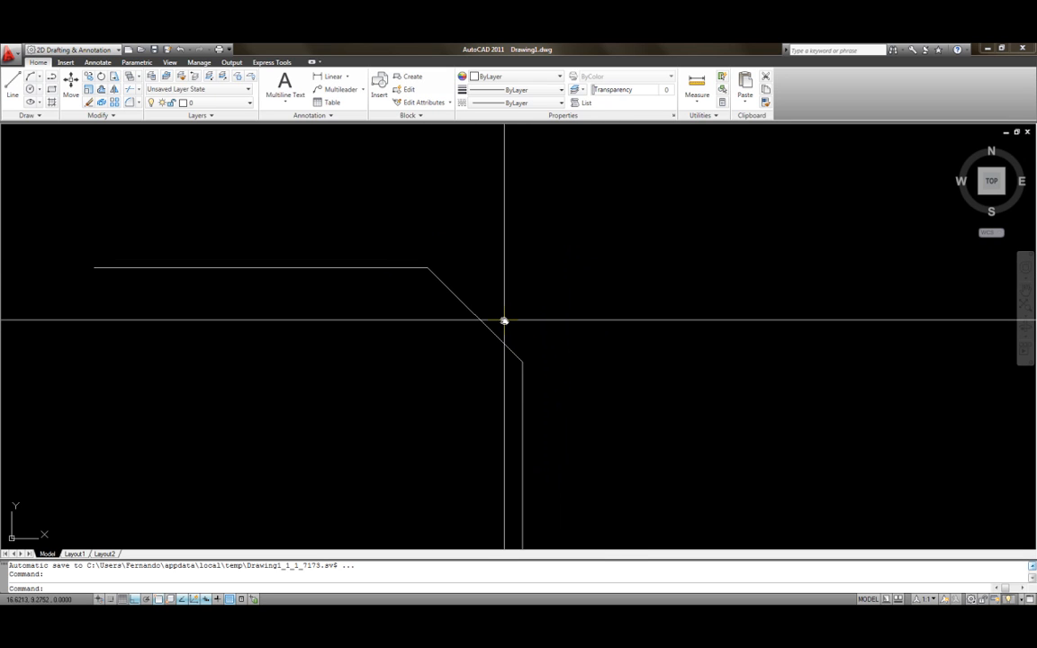
type("l")
key("Return")
left_click(523, 362)
left_click(535, 171)
key("Escape")
Draw a horizontal line from the chamfer's upper endpoint to the right, crossing the vertical extension line
key("Return")
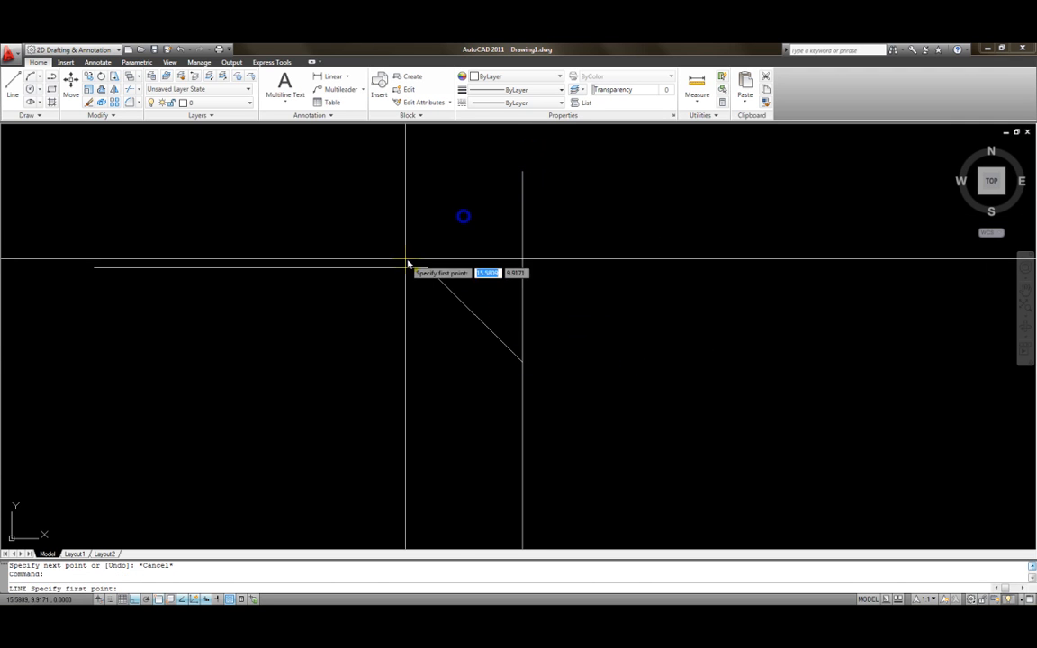
left_click(428, 267)
left_click(613, 290)
key("Escape")
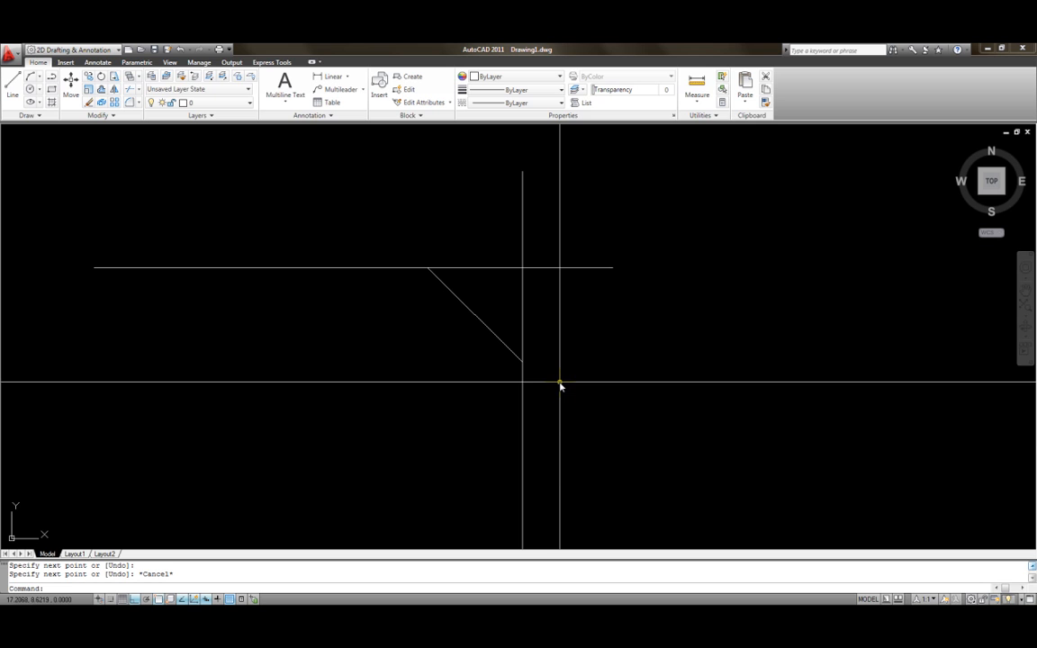
Delete the diagonal chamfer line and the two extension lines drawn from its endpoints
left_click(585, 307)
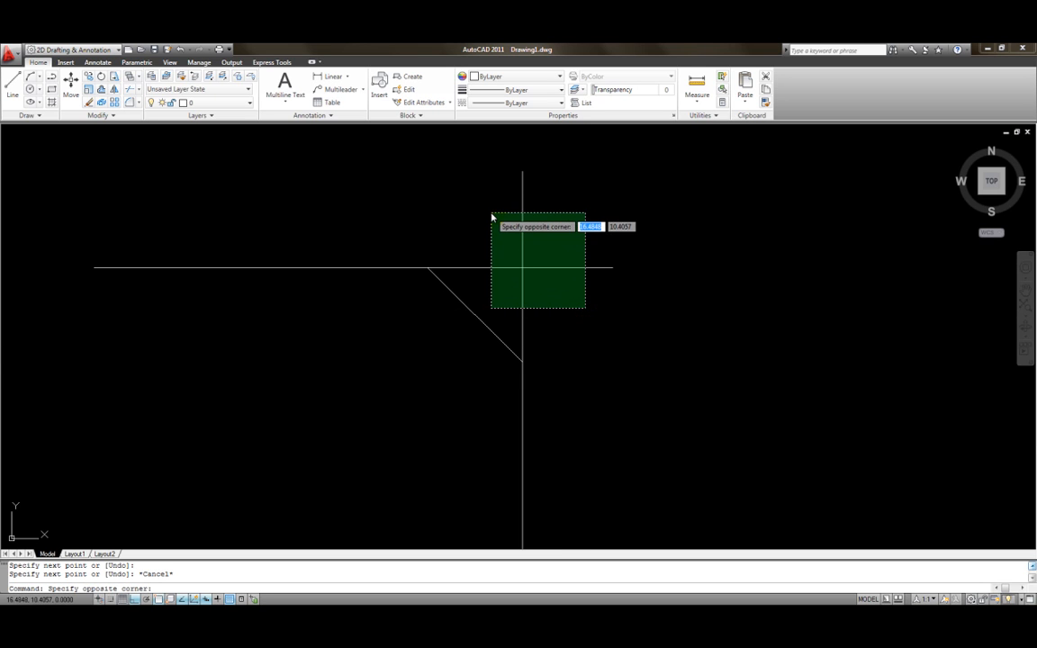
left_click(492, 216)
left_click(492, 348)
left_click(476, 298)
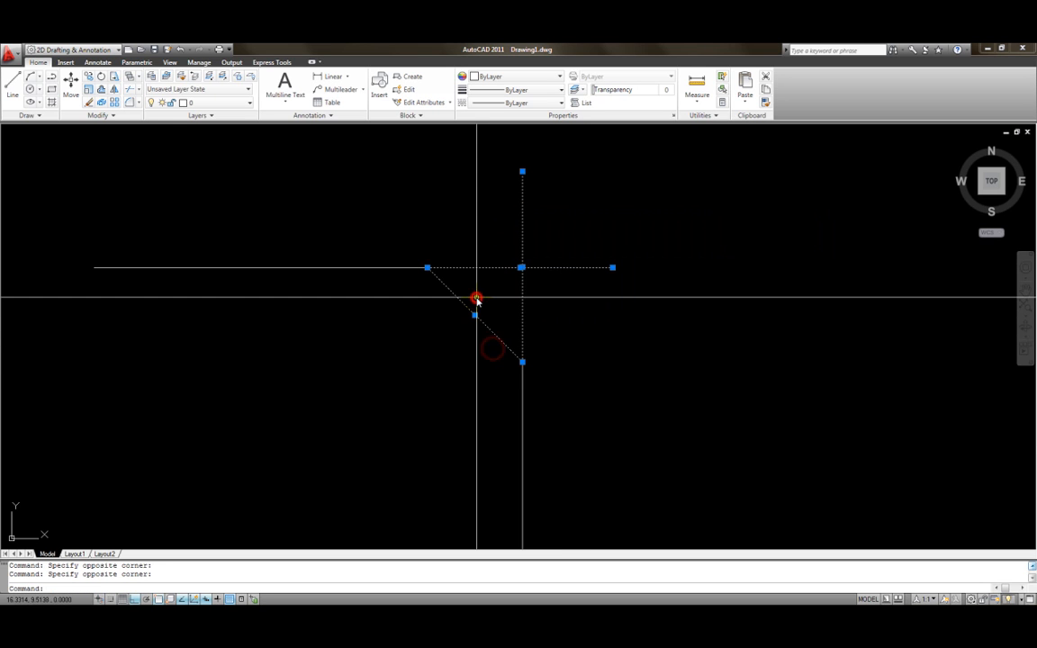
key("Delete")
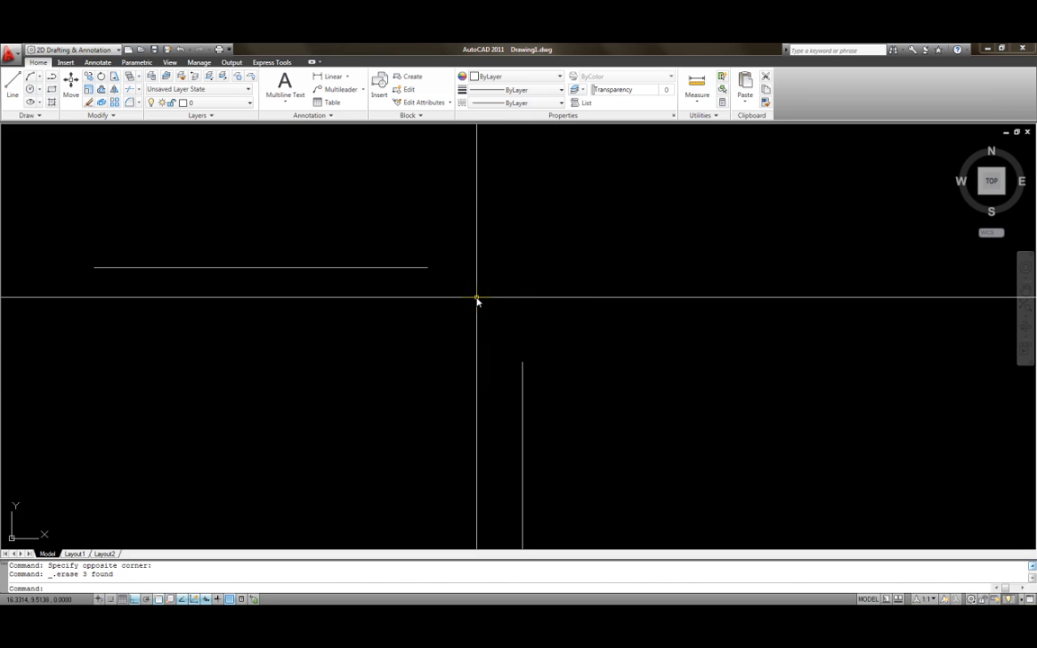
Join the horizontal and vertical lines in a sharp corner using Chamfer with both distances 0, and undo it
type("cha")
key("Return")
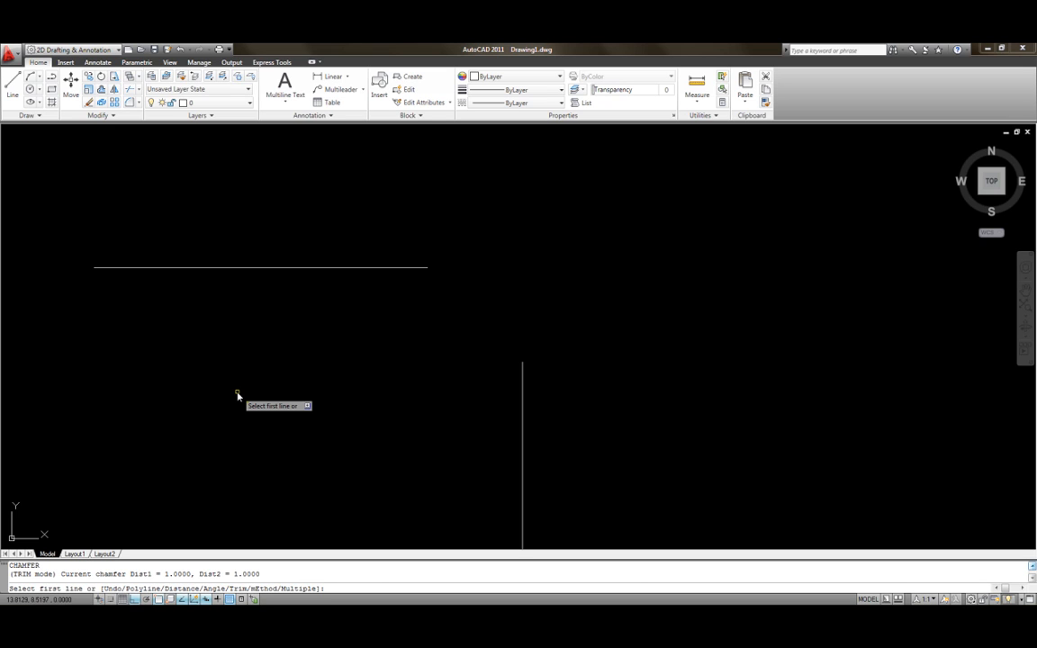
type("d")
key("Return")
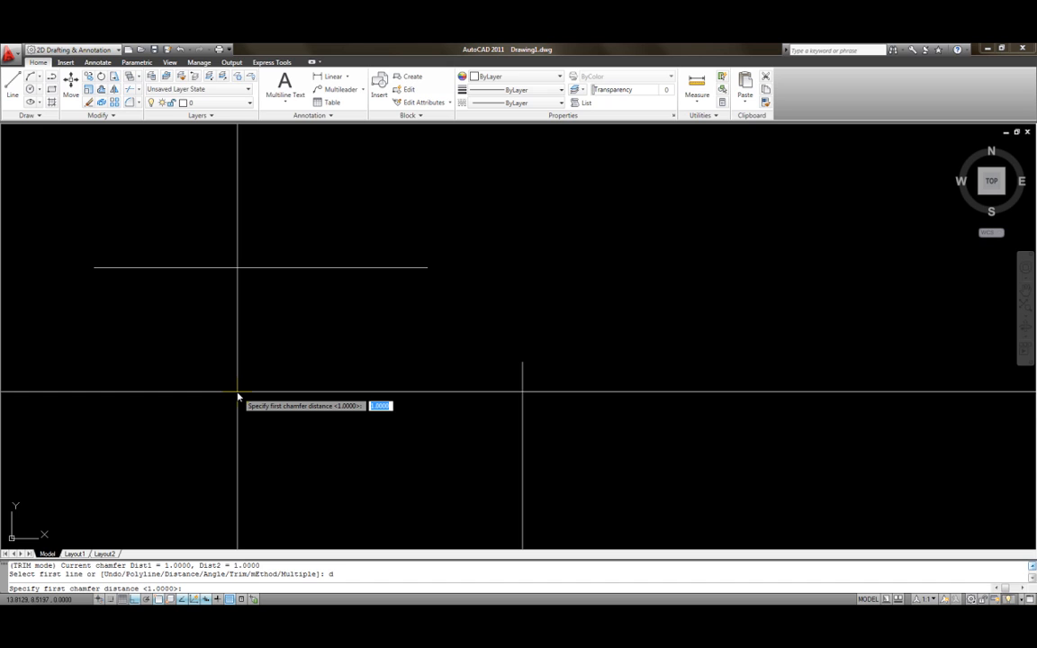
type("0")
key("Return")
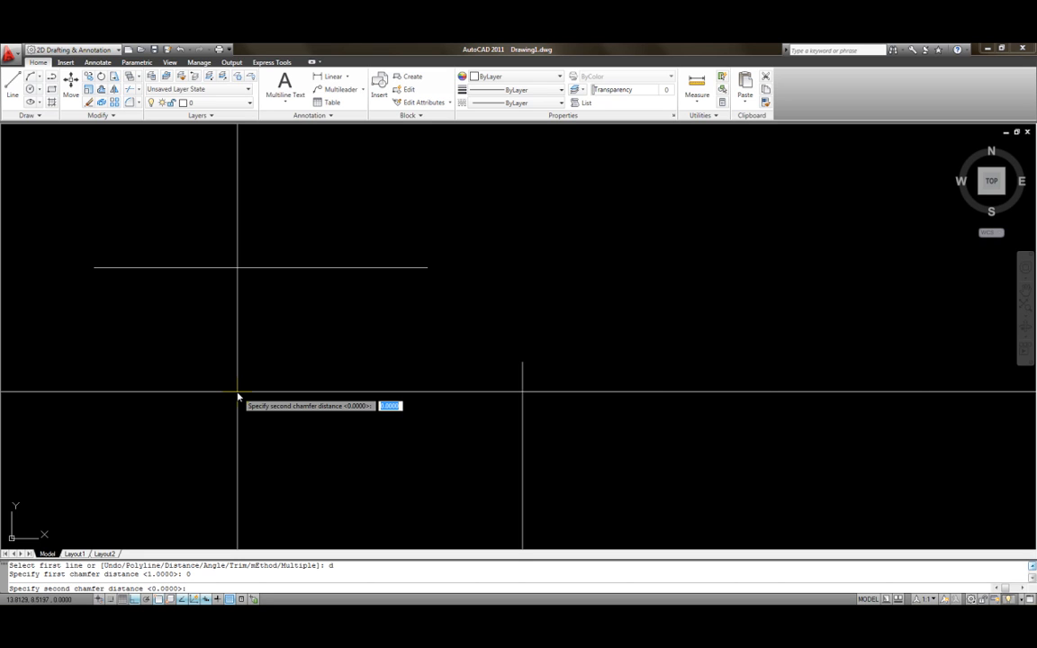
key("Return")
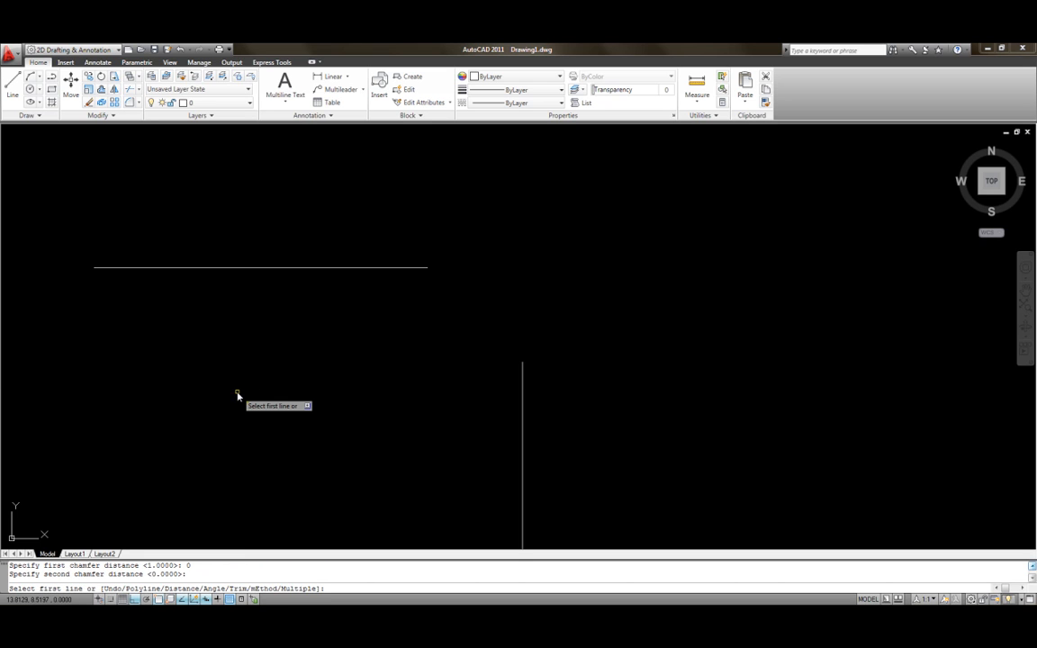
left_click(391, 267)
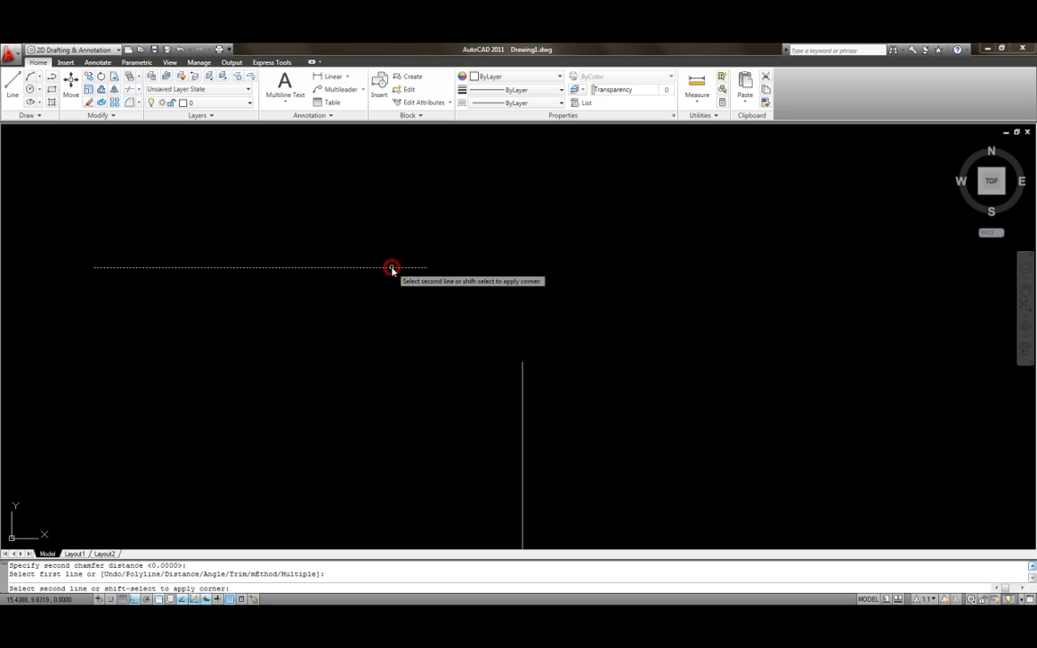
left_click(522, 392)
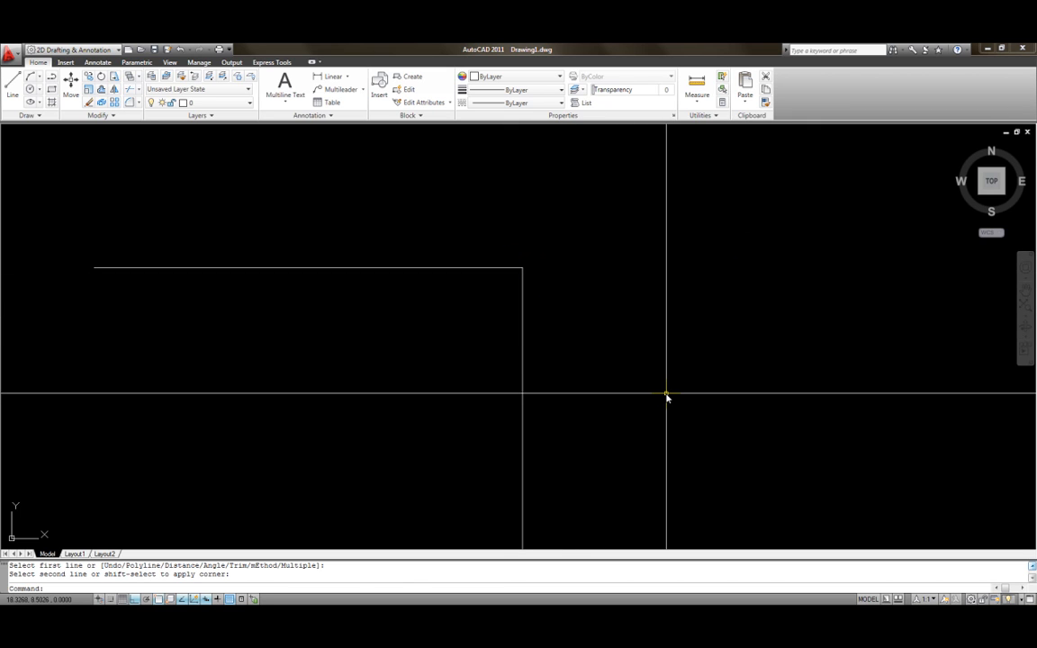
key("ctrl+z")
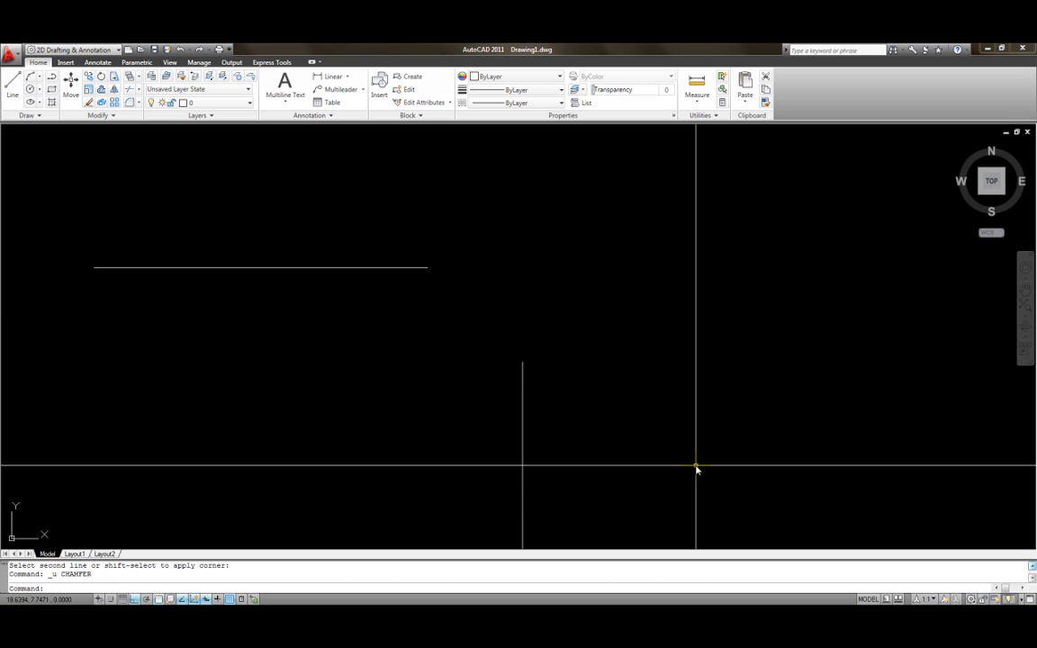
Join the horizontal and vertical lines in a sharp corner using Fillet with its zero radius, and undo it
type("fillet")
key("Return")
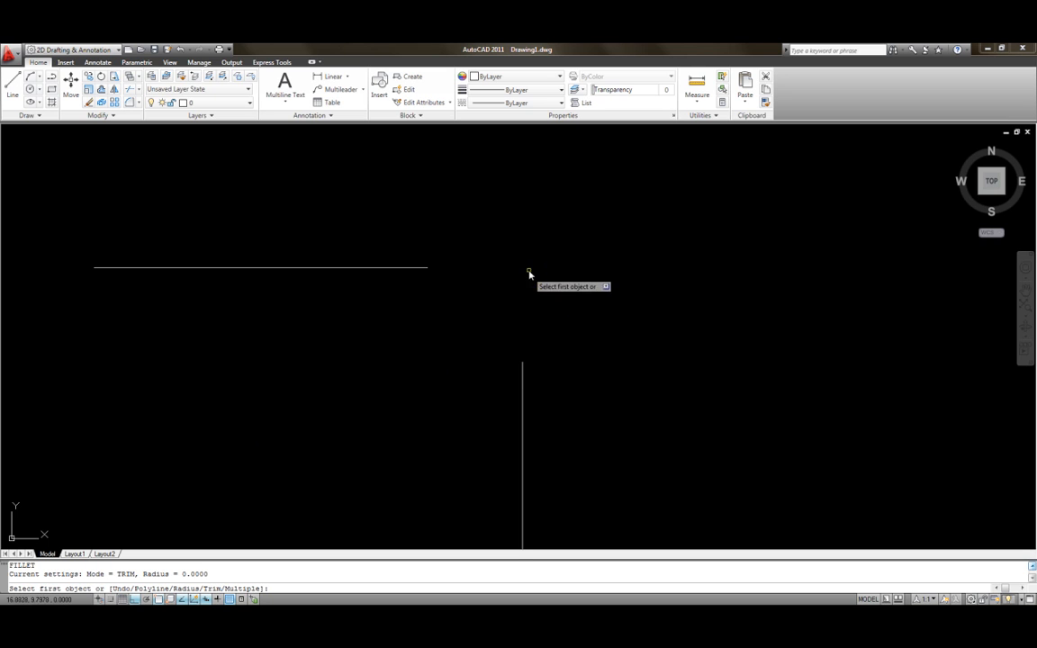
left_click(421, 268)
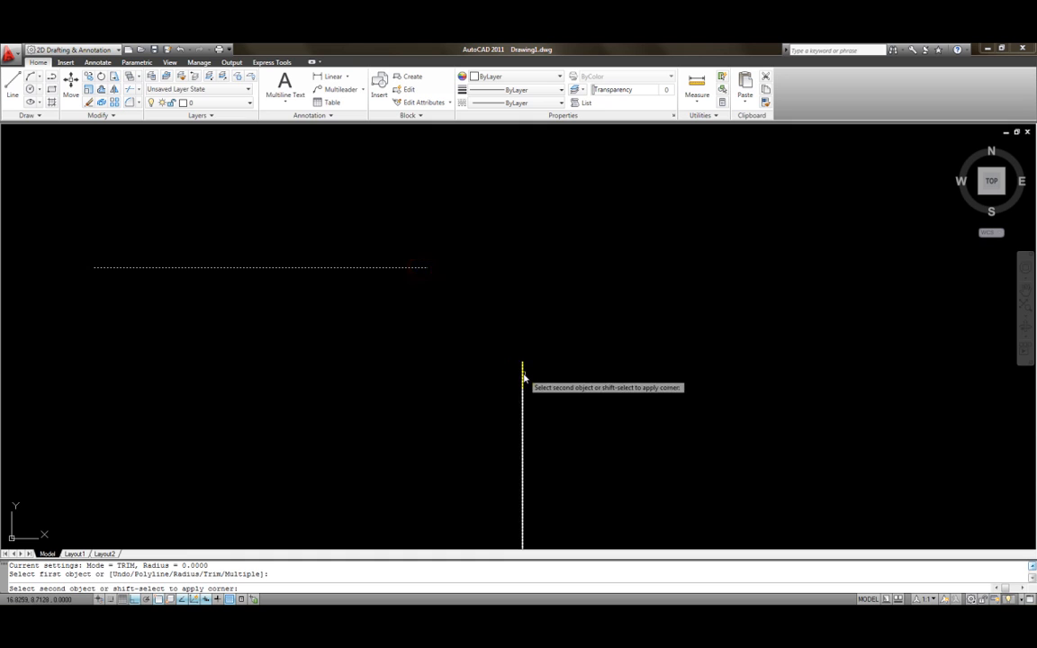
left_click(523, 373)
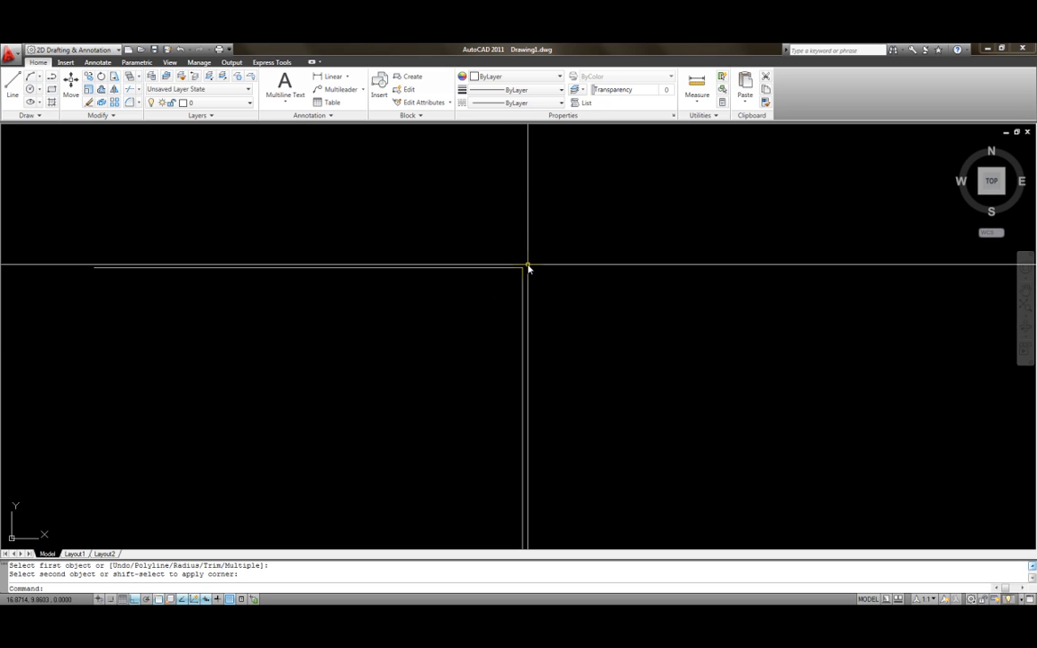
key("ctrl+z")
Fillet the corner between the horizontal and vertical lines with a radius of 1
type("f")
key("Return")
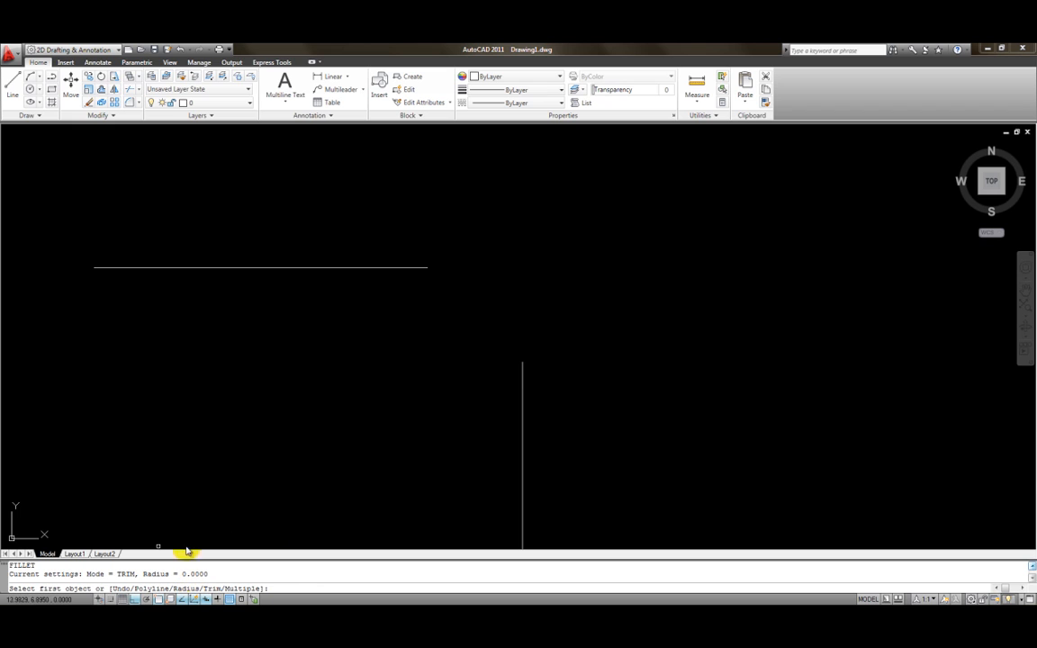
type("r")
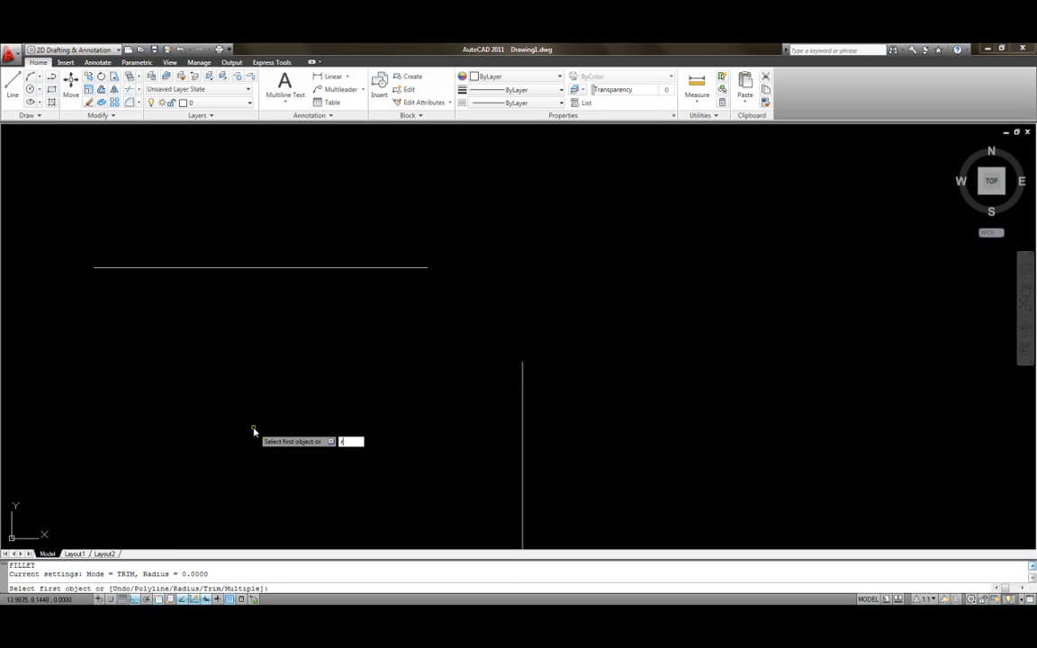
key("Return")
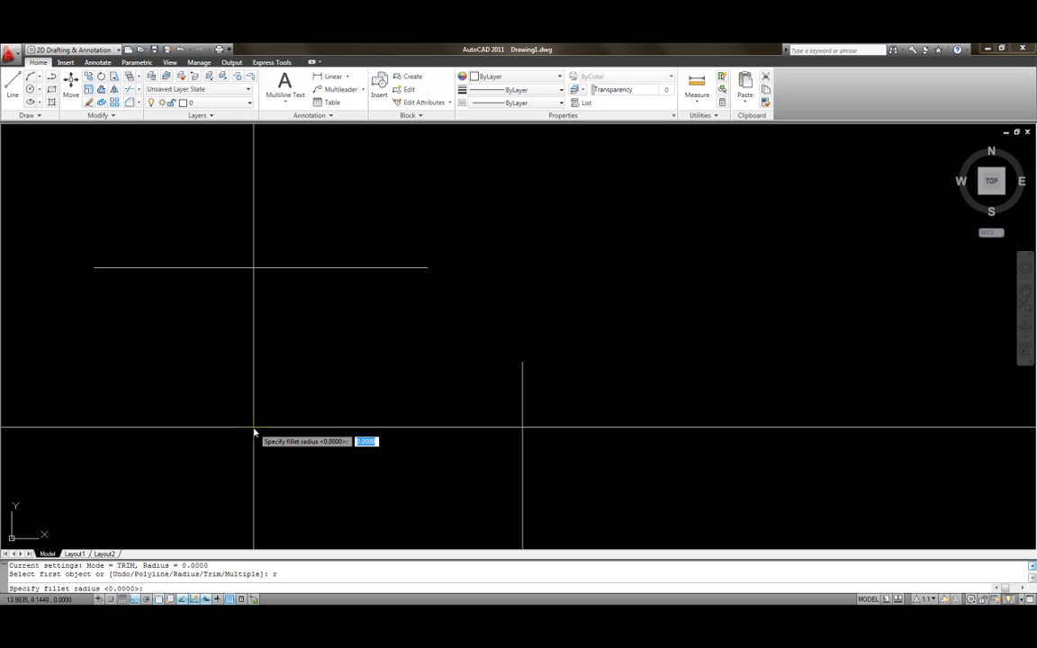
type("1")
key("Return")
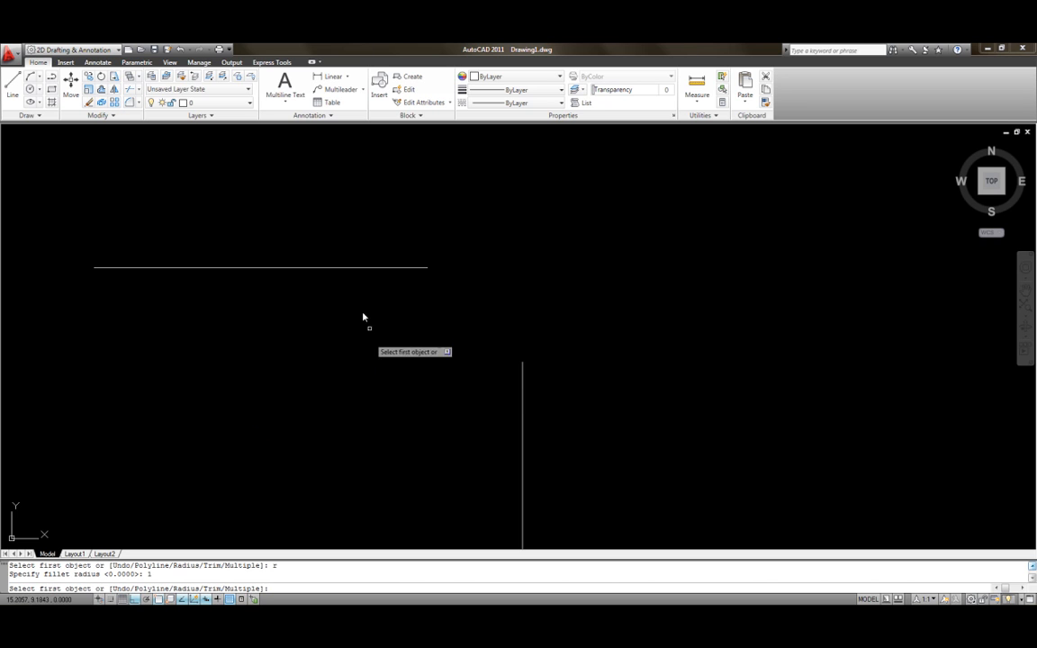
left_click(302, 268)
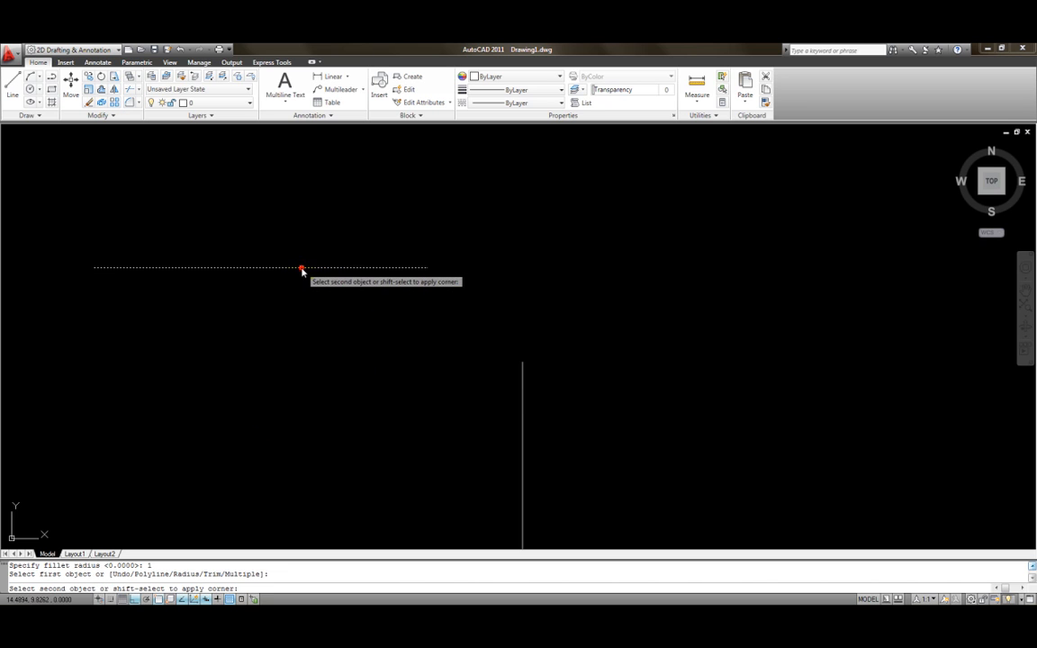
left_click(523, 413)
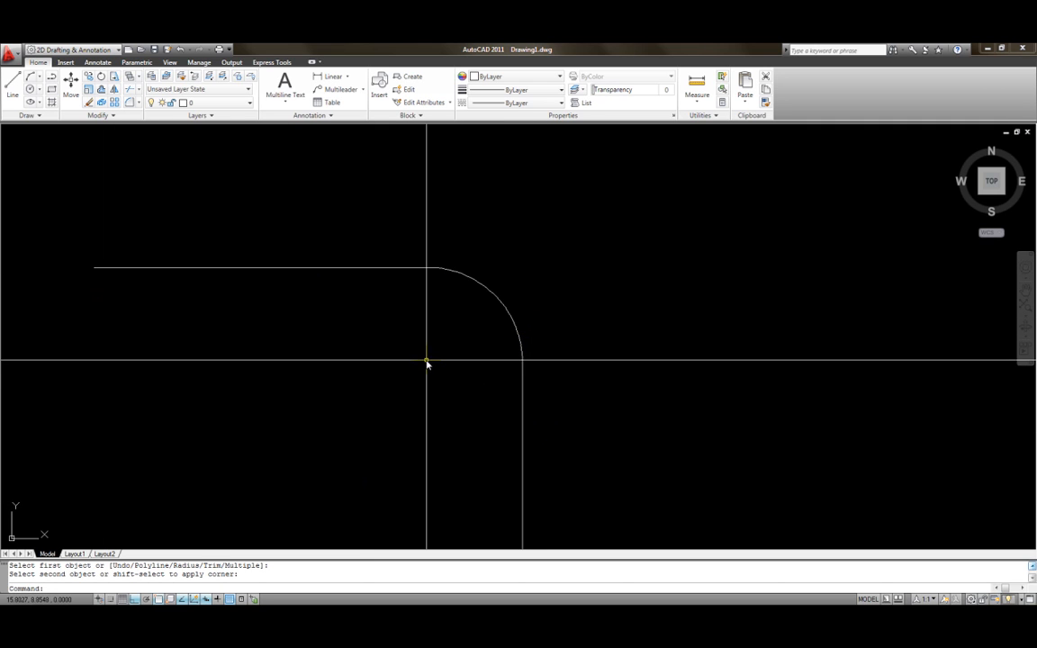
Draw a horizontal line leftward from the fillet arc's lower endpoint and a vertical line downward from its upper endpoint, crossing at the arc's centre
type("l")
key("Return")
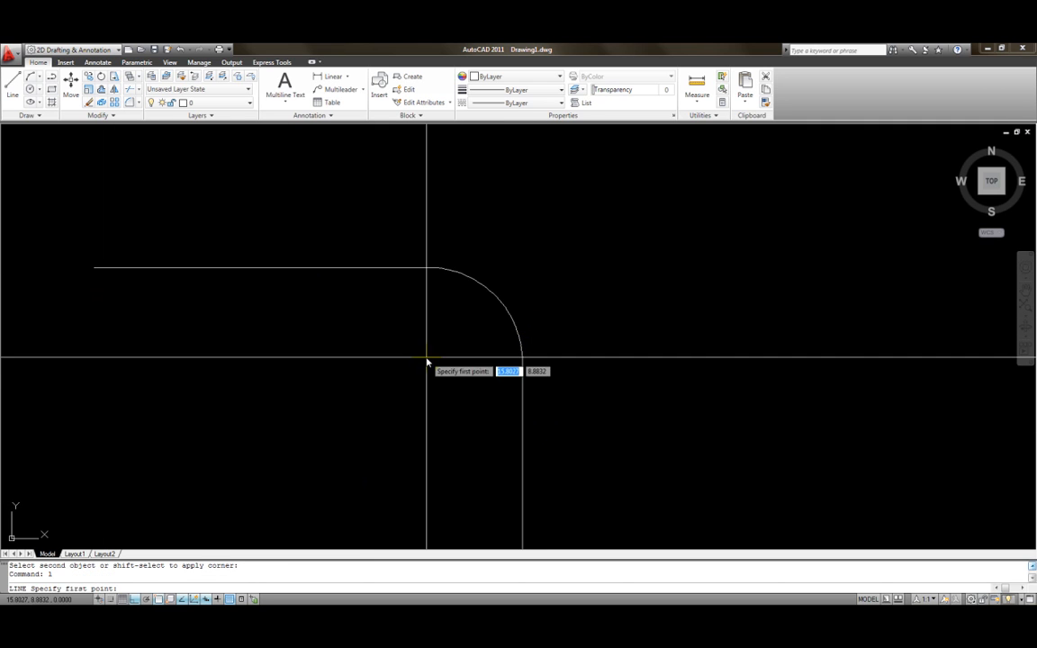
left_click(523, 367)
left_click(303, 375)
right_click(302, 374)
key("Return")
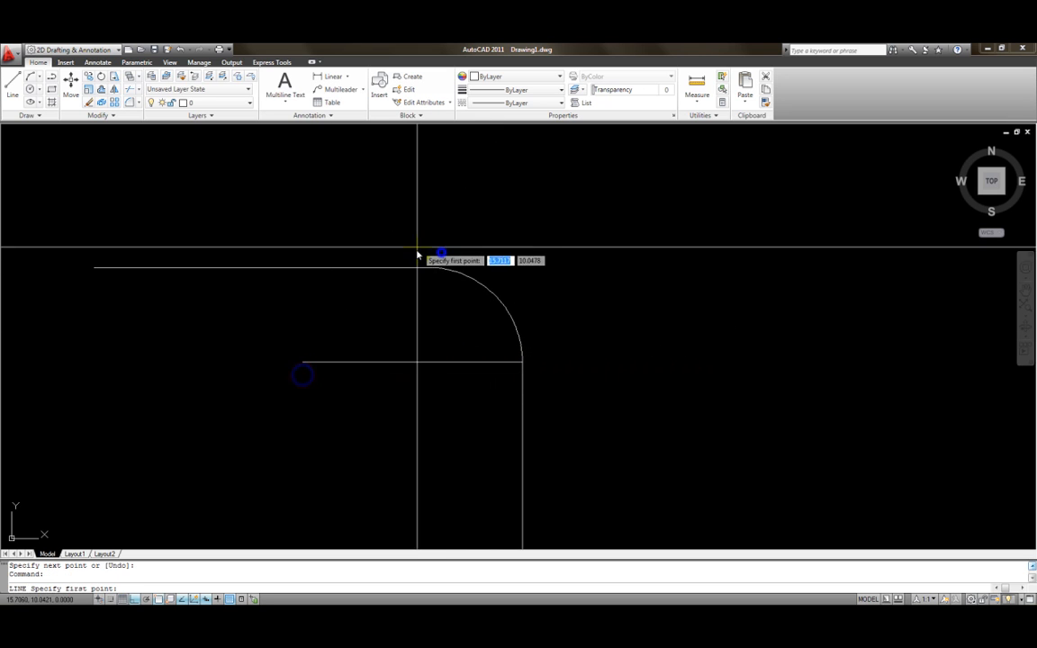
left_click(427, 268)
left_click(418, 446)
right_click(417, 448)
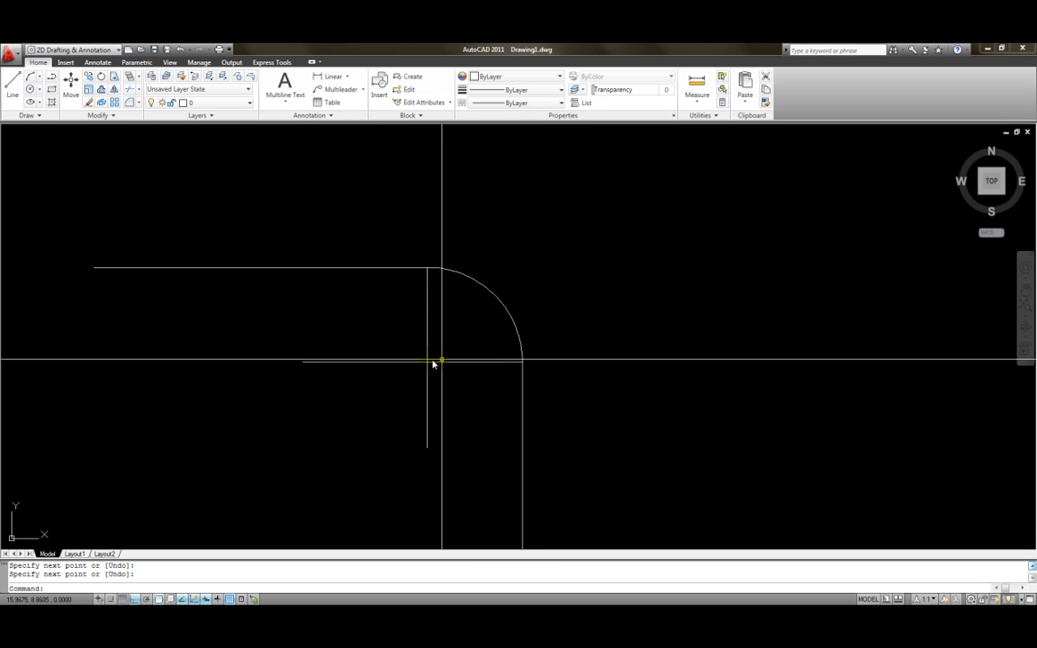
Delete the fillet arc and the two construction lines drawn from its endpoints
left_click(493, 395)
left_click(392, 359)
left_click(535, 323)
key("Delete")
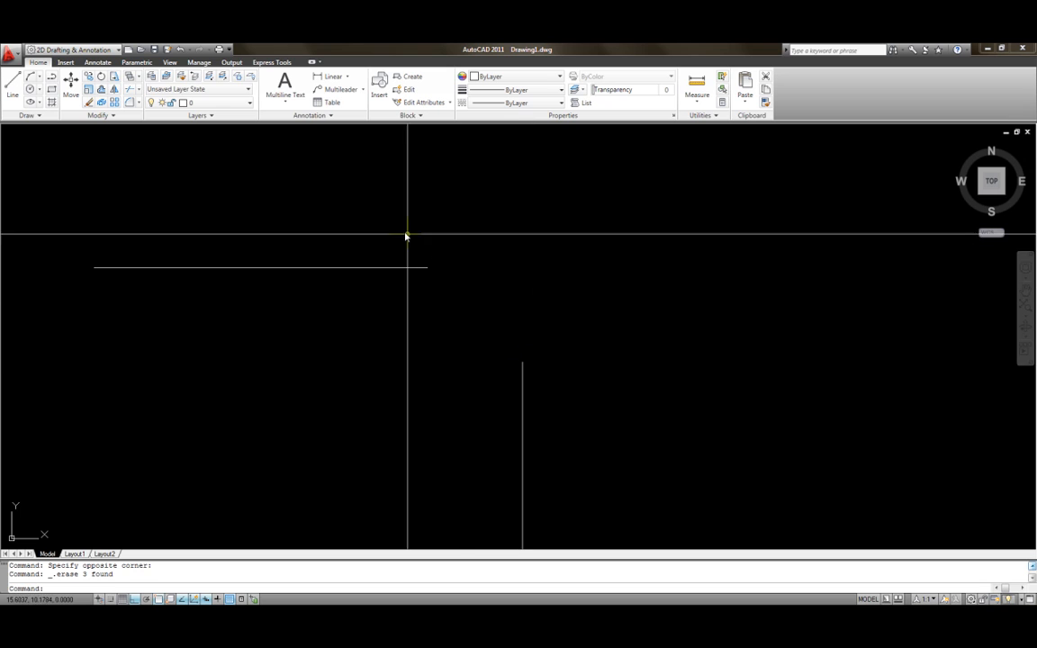
Fillet the horizontal and vertical lines with a radius of 2
type("f")
key("Return")
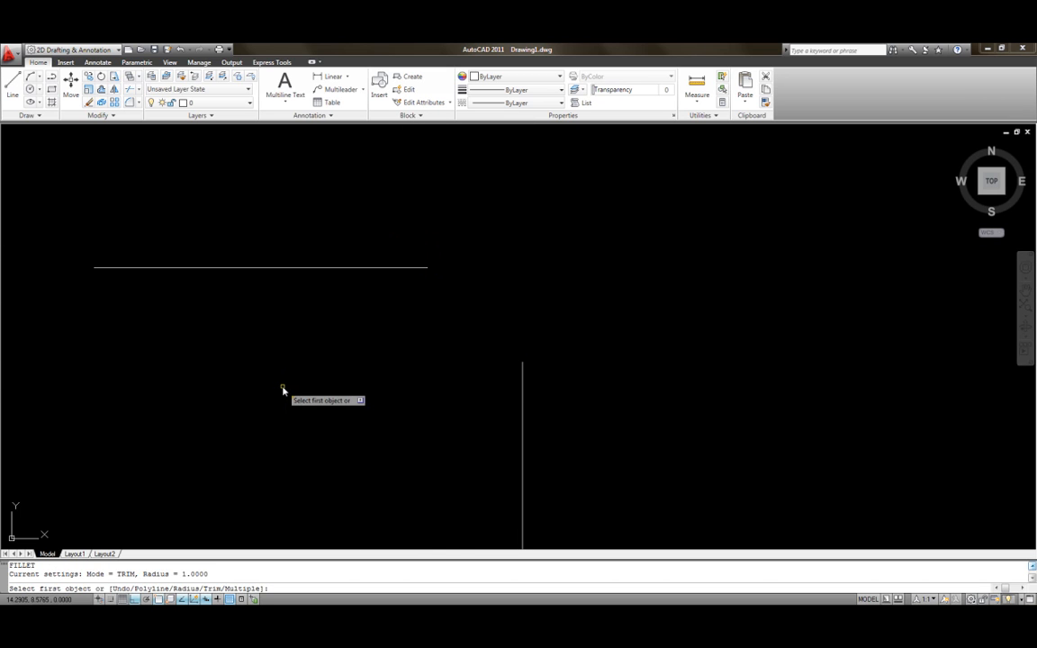
type("r")
key("Return")
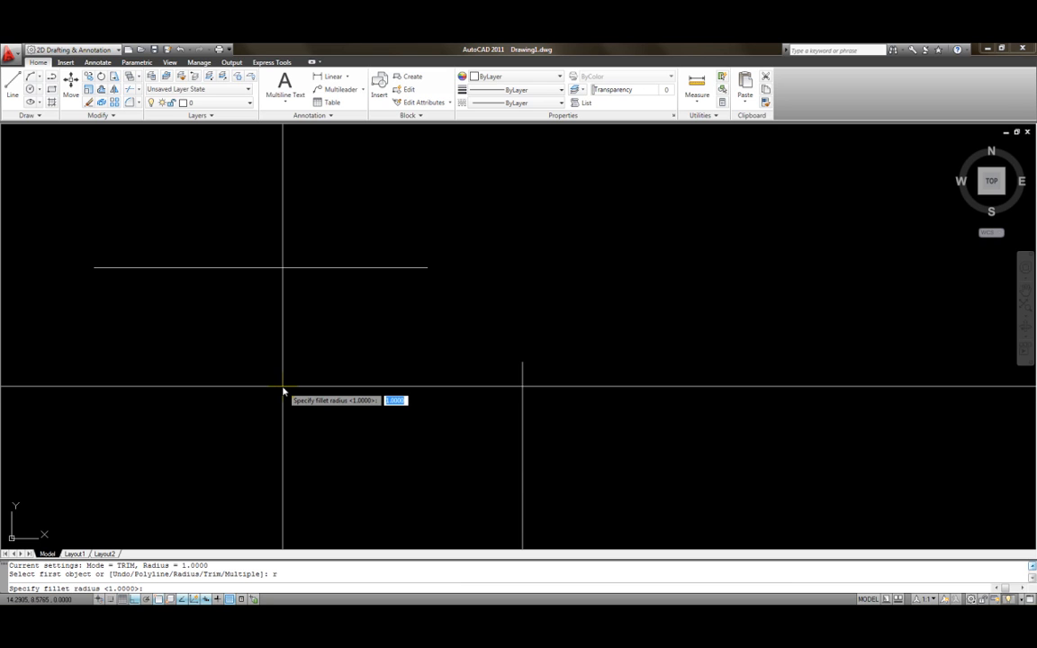
type("2")
key("Return")
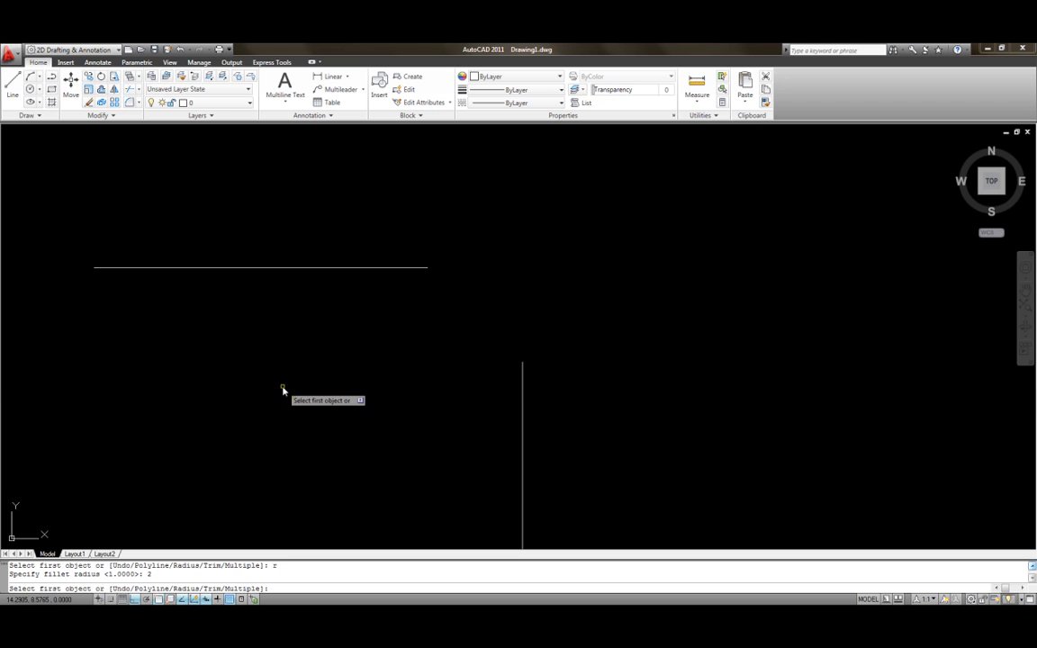
left_click(361, 269)
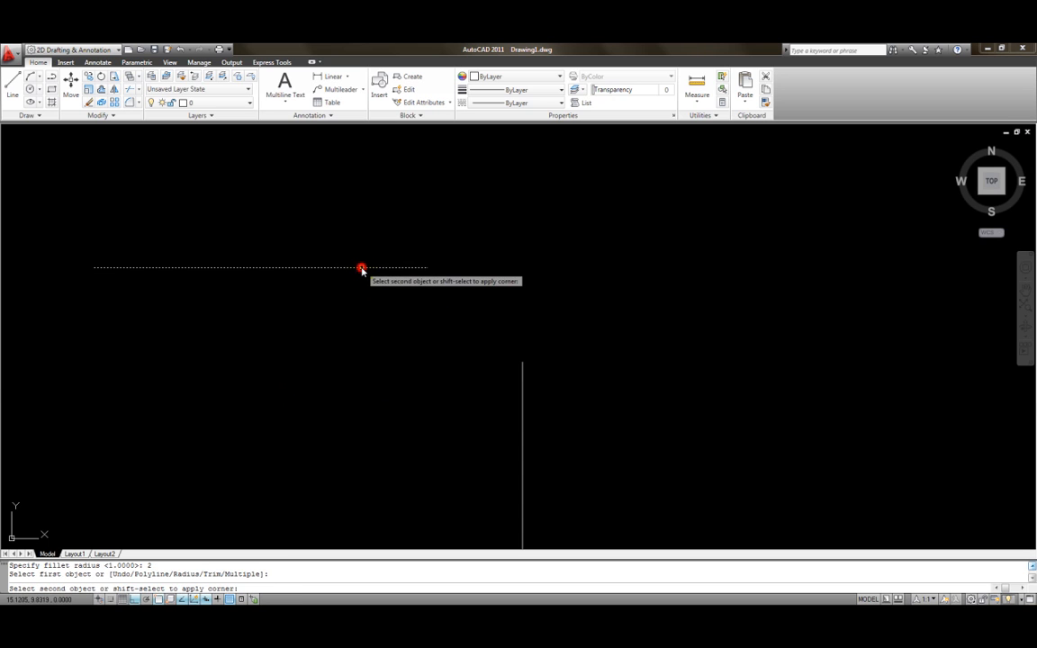
left_click(523, 434)
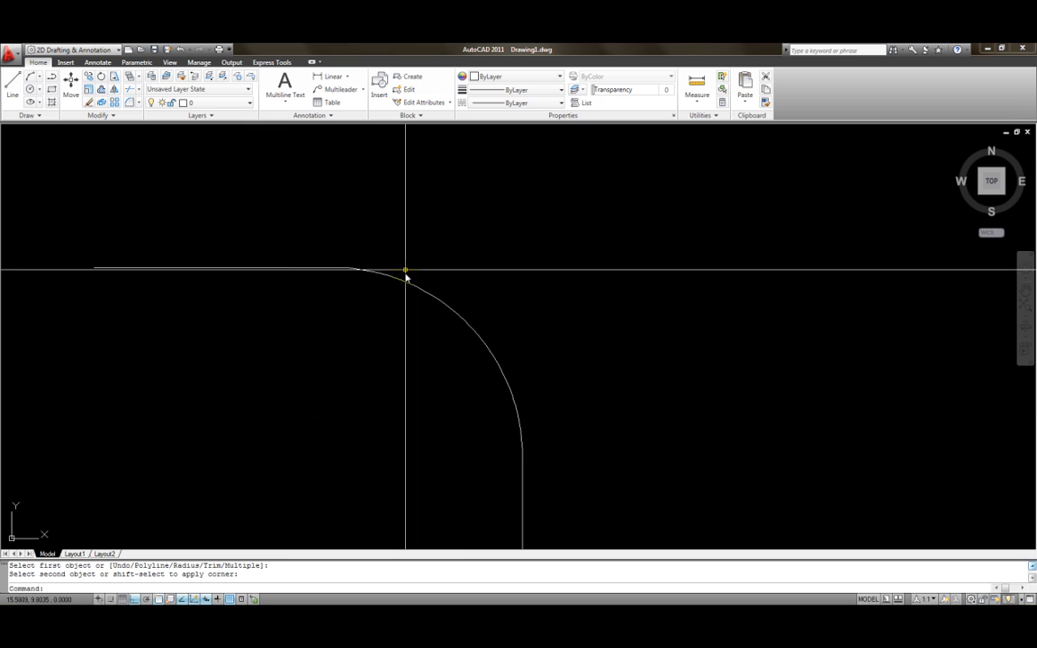